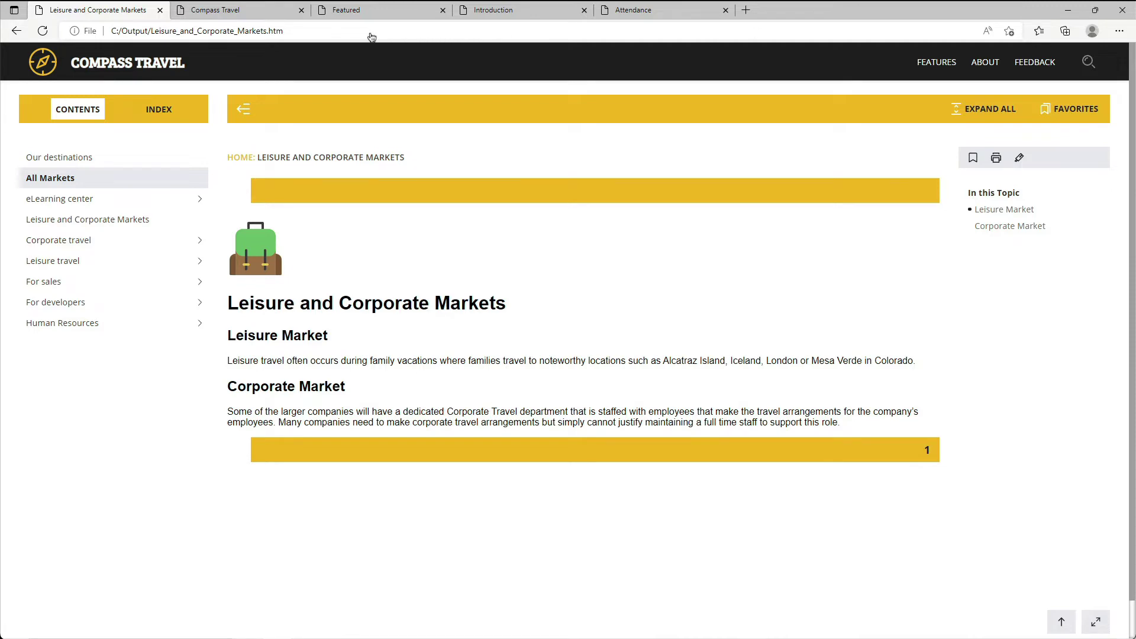
# Reveal the page's full file path, then switch to the Compass Travel home page tab
pyautogui.click(370, 31)
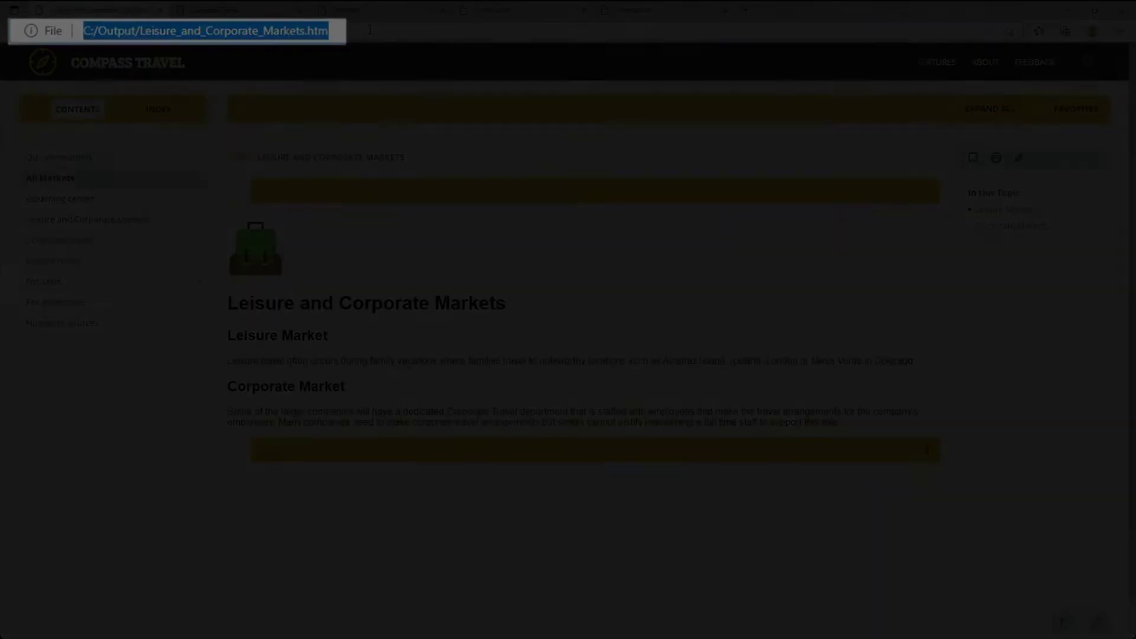
pyautogui.click(246, 14)
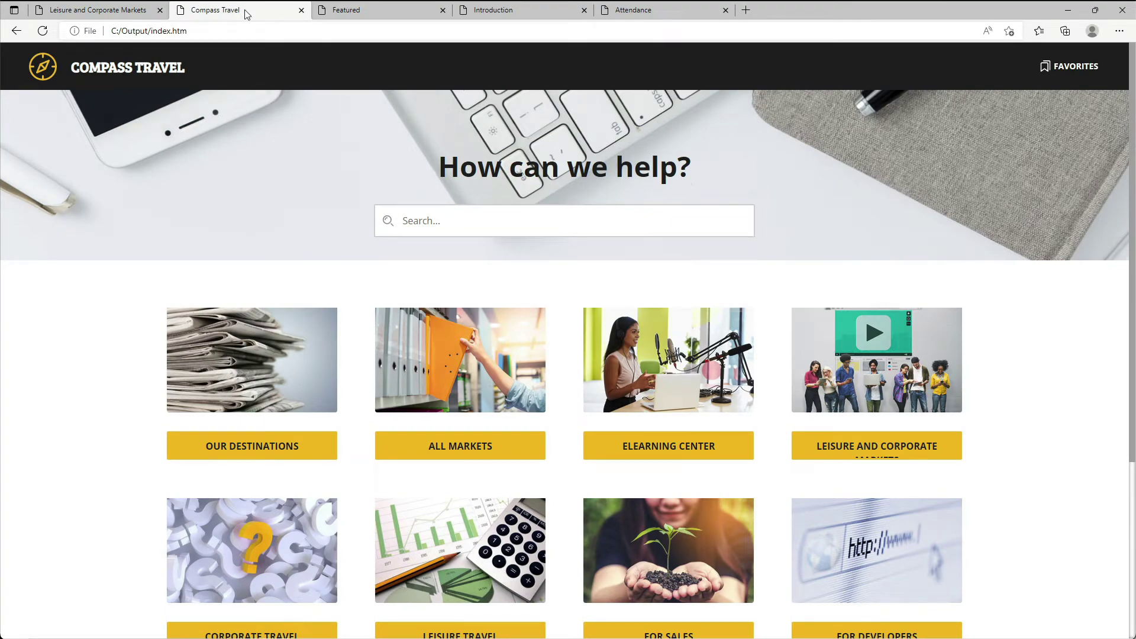
# On the Featured page, search the help site for 'If I'm ill do I still get a paycheck'
pyautogui.click(371, 13)
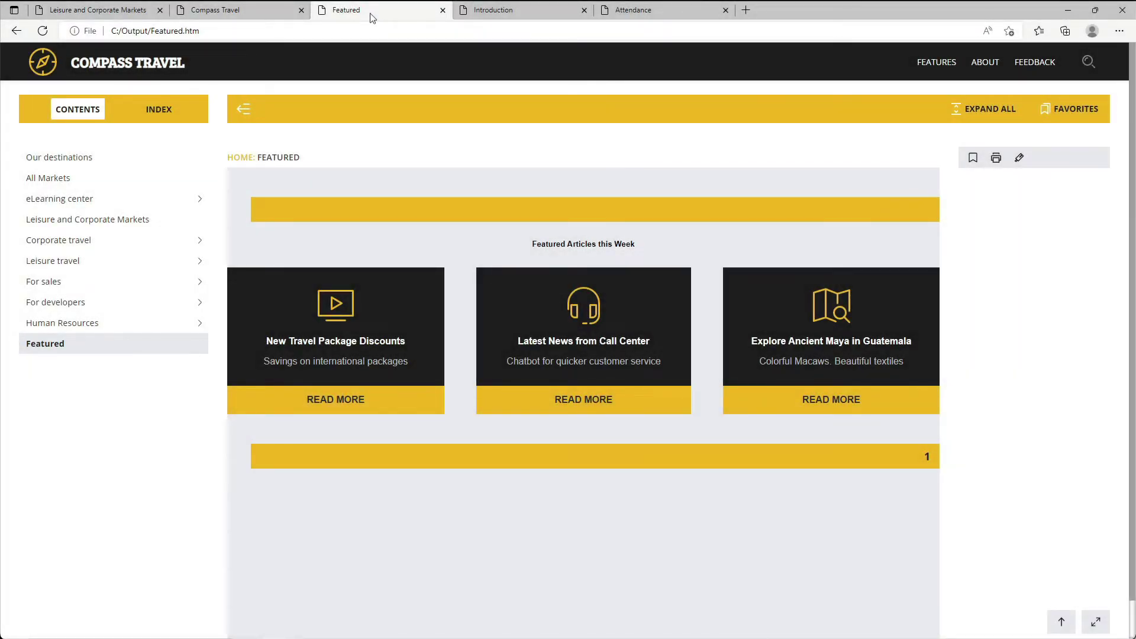
pyautogui.click(1088, 61)
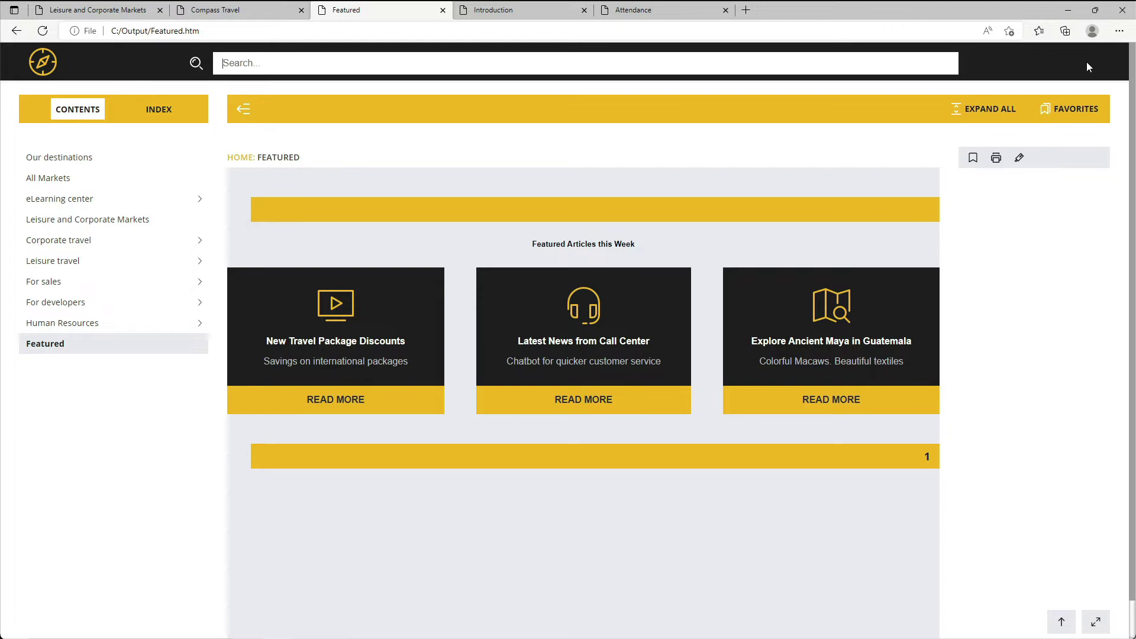
pyautogui.write("If I'm ill do I still get a paycheck")
pyautogui.press('Return')
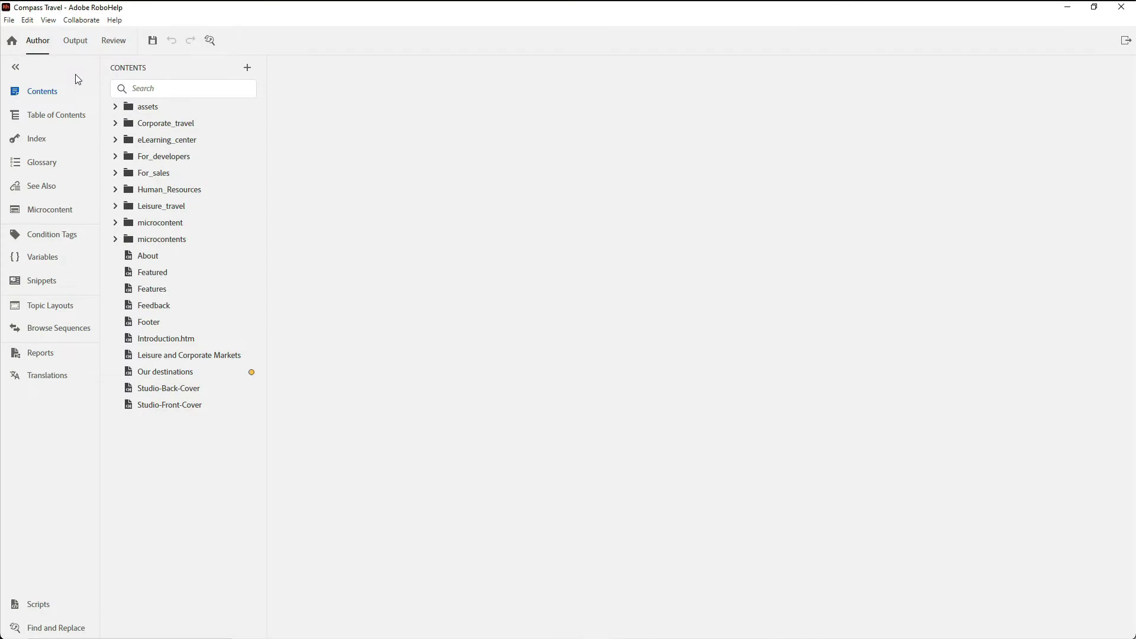
# Show the Output templates list in RoboHelp and start adding a new template
pyautogui.click(75, 41)
pyautogui.click(45, 121)
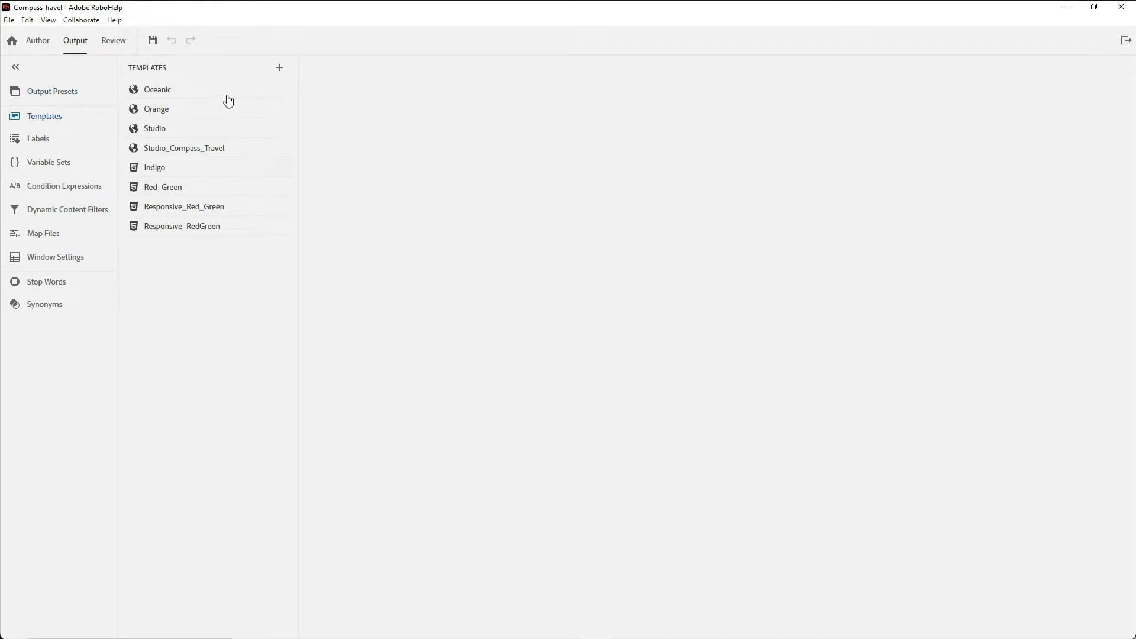
pyautogui.click(280, 75)
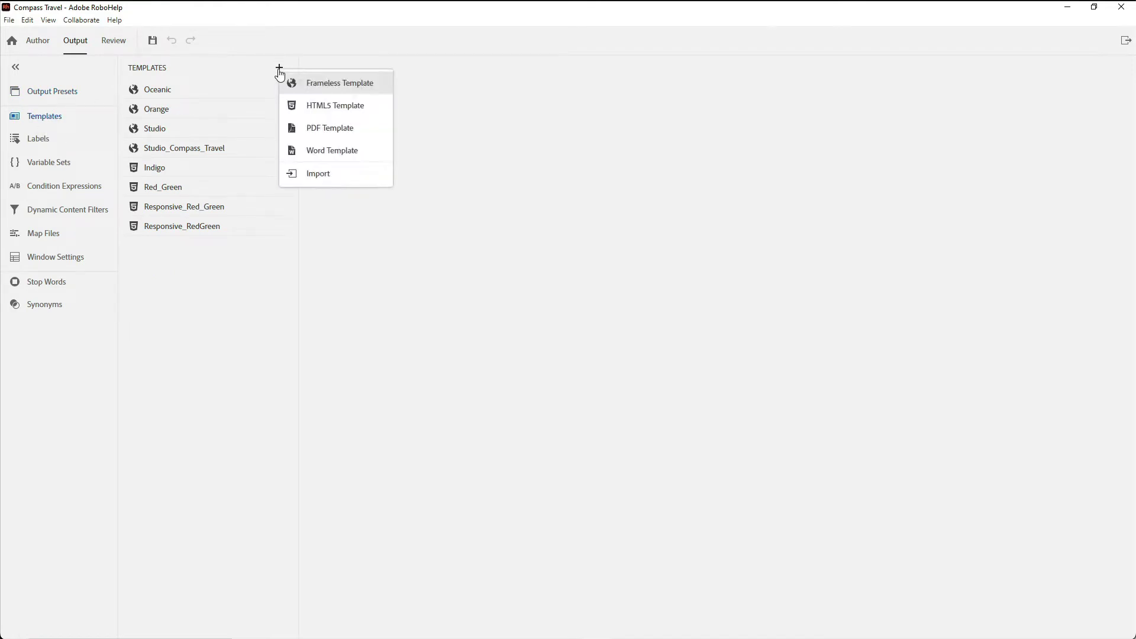
# After previewing Orange and TopNavigation, create a Studio-based frameless template named Studio-demo
pyautogui.click(335, 87)
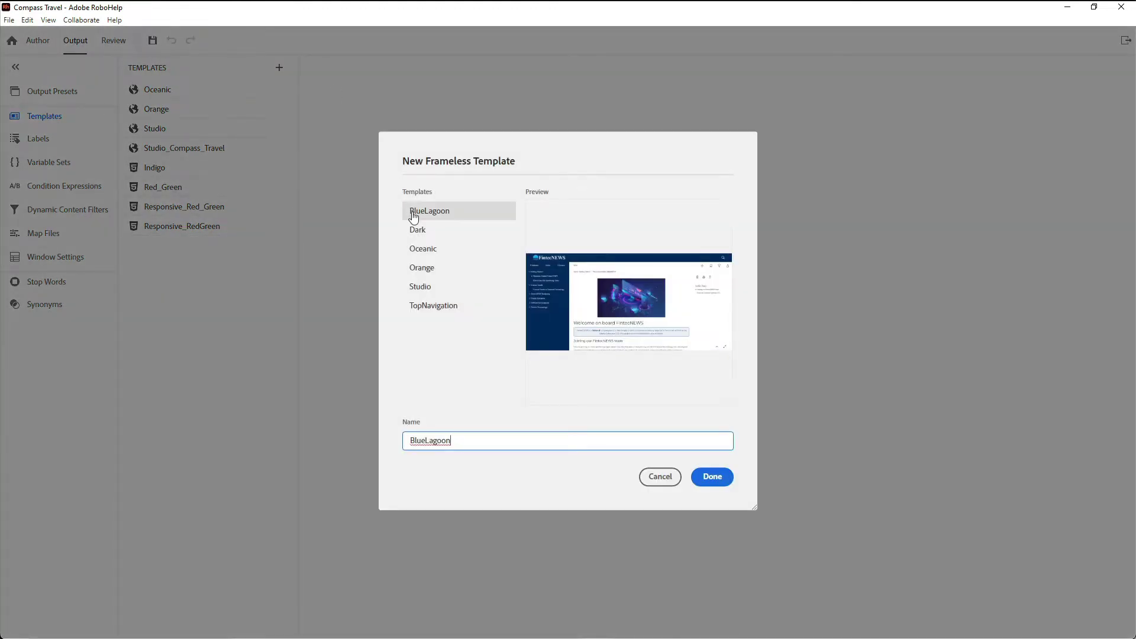
pyautogui.click(423, 268)
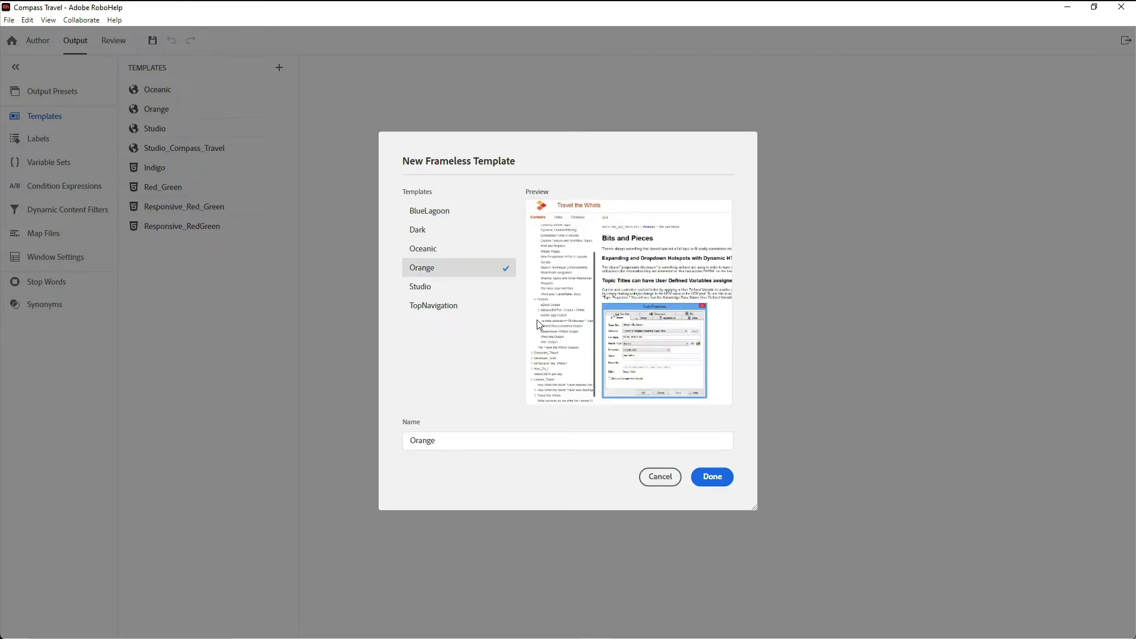
pyautogui.click(442, 308)
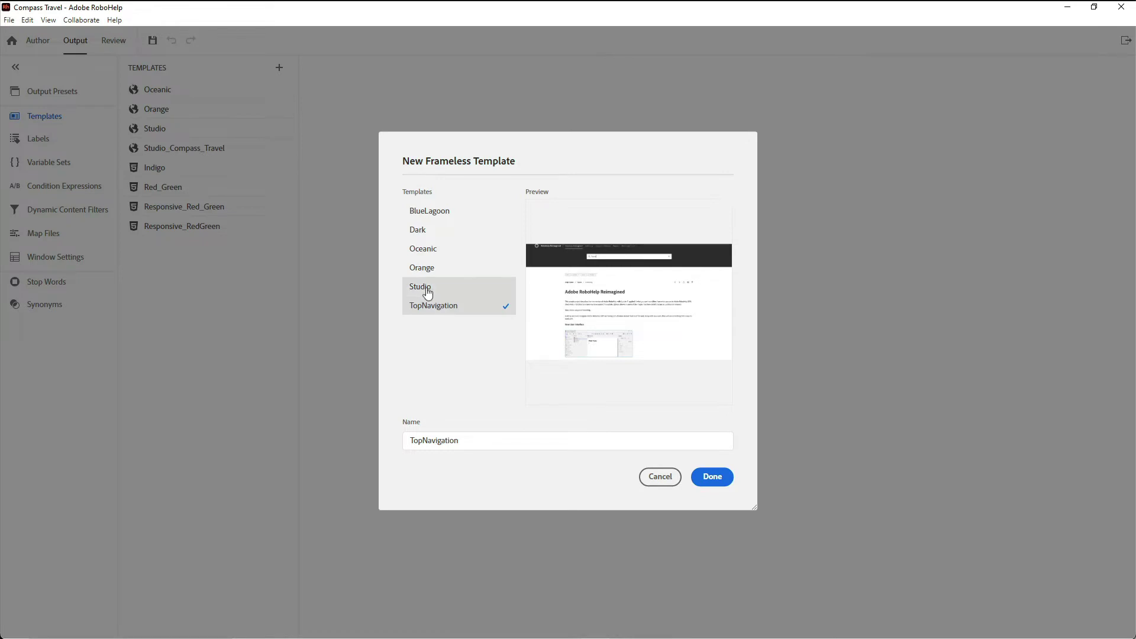
pyautogui.click(425, 292)
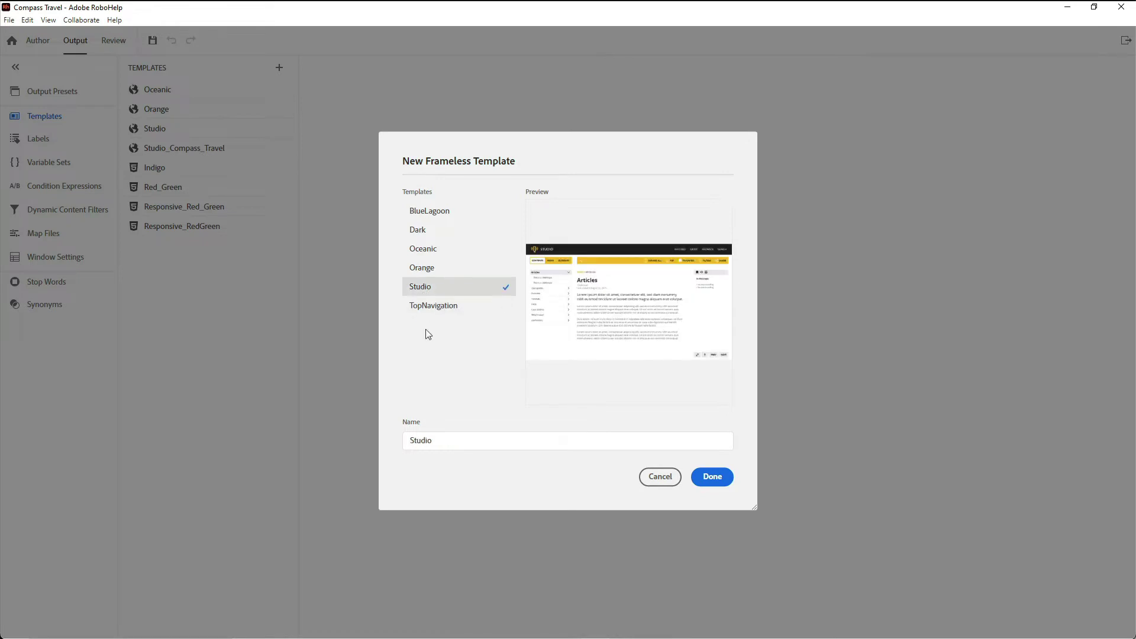
pyautogui.click(449, 439)
pyautogui.write('-demo')
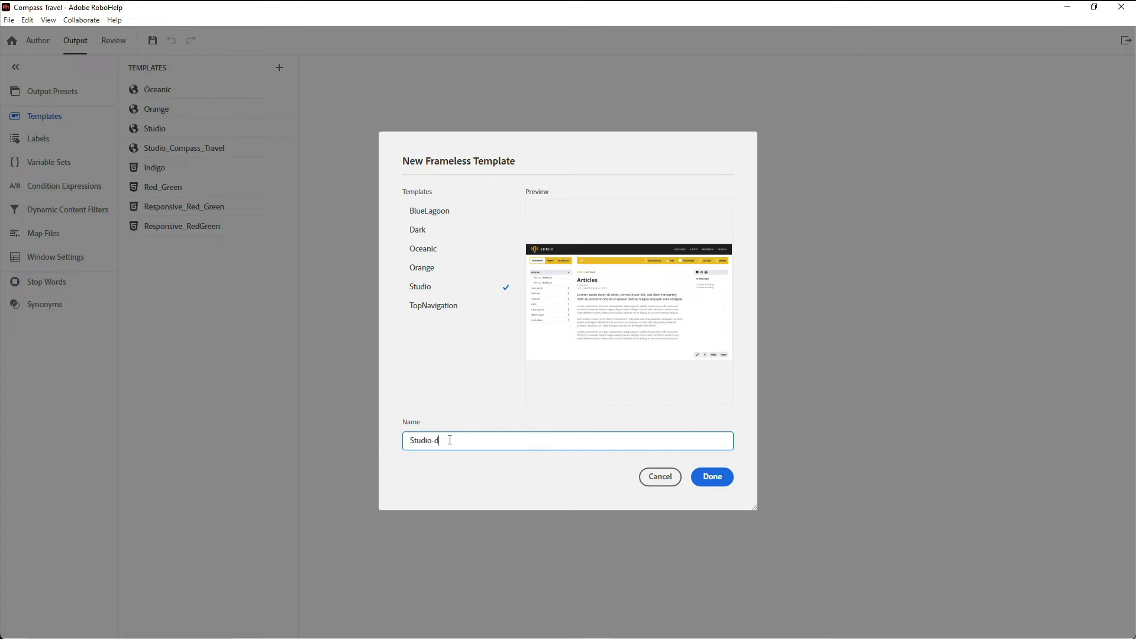
pyautogui.click(704, 476)
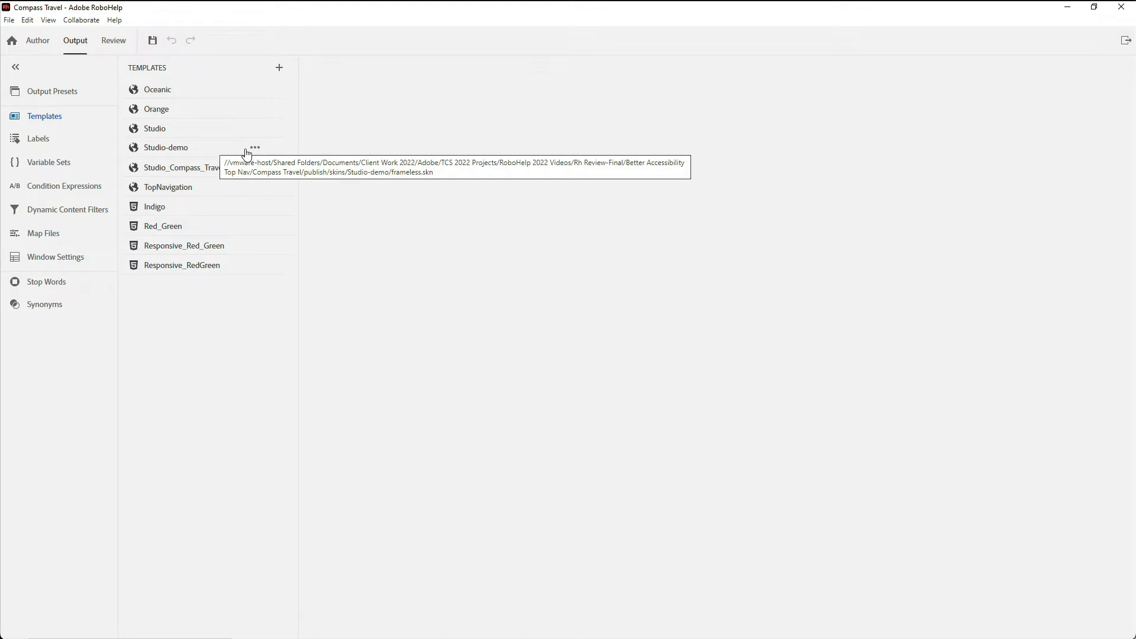
# Edit the Studio-demo template to enable GDPR compliance, reviewing its sharing and Mini TOC settings
pyautogui.click(255, 147)
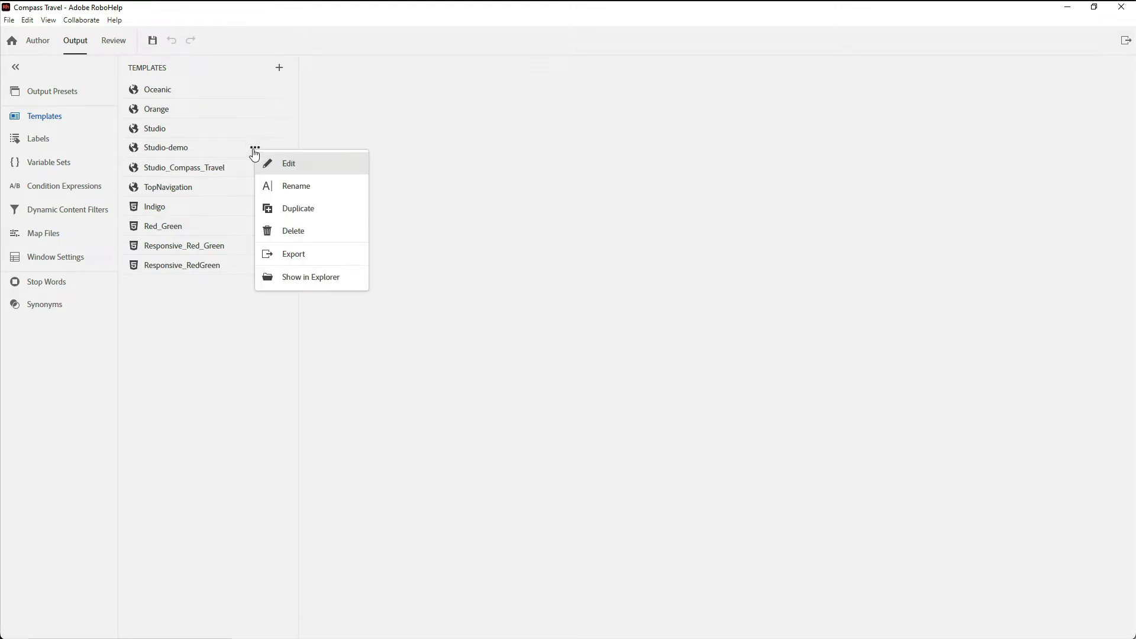
pyautogui.click(291, 166)
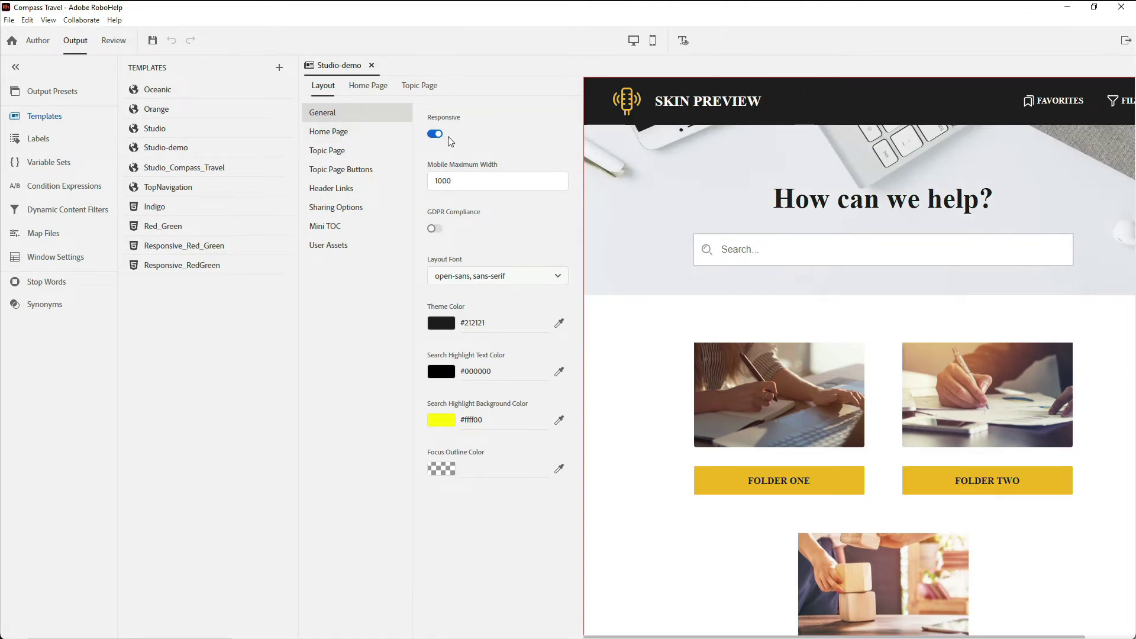
pyautogui.click(435, 231)
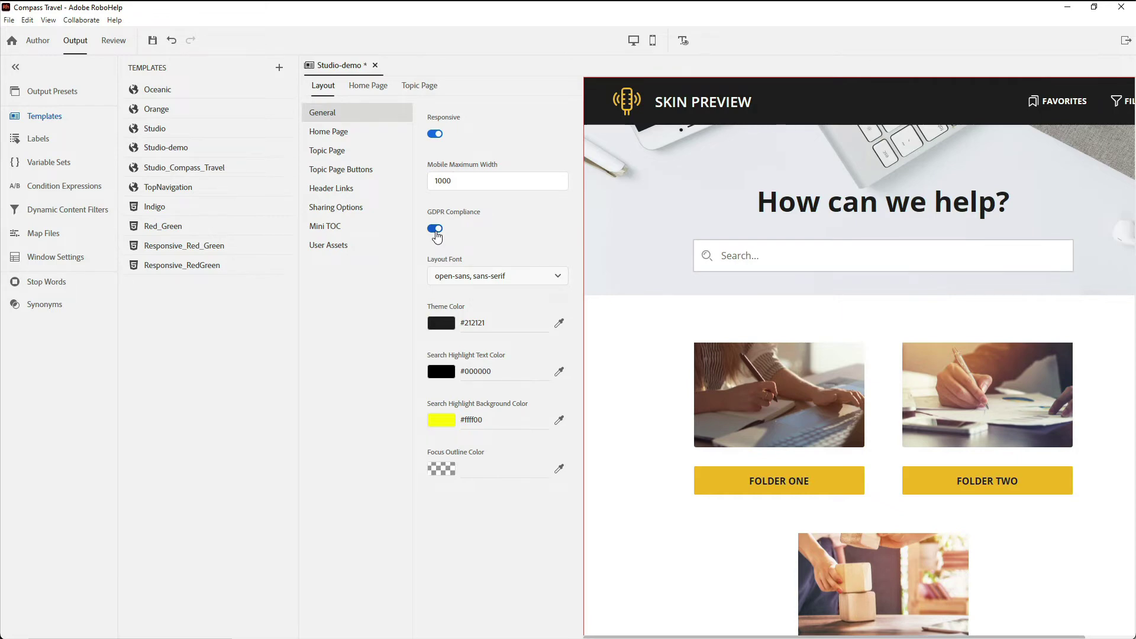
pyautogui.click(336, 208)
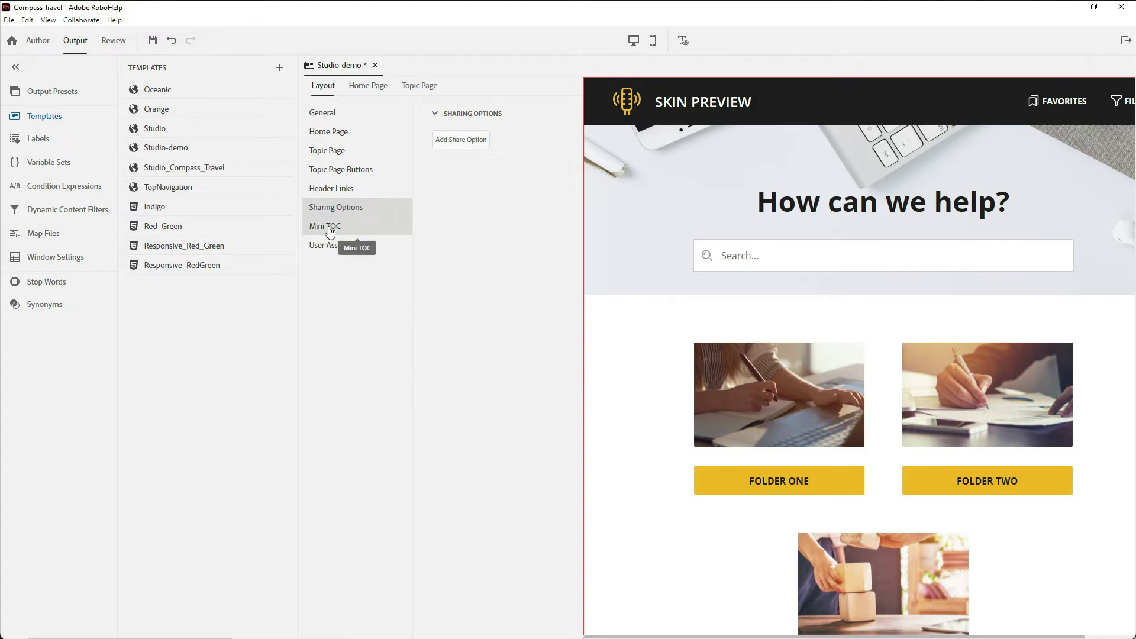
pyautogui.click(330, 231)
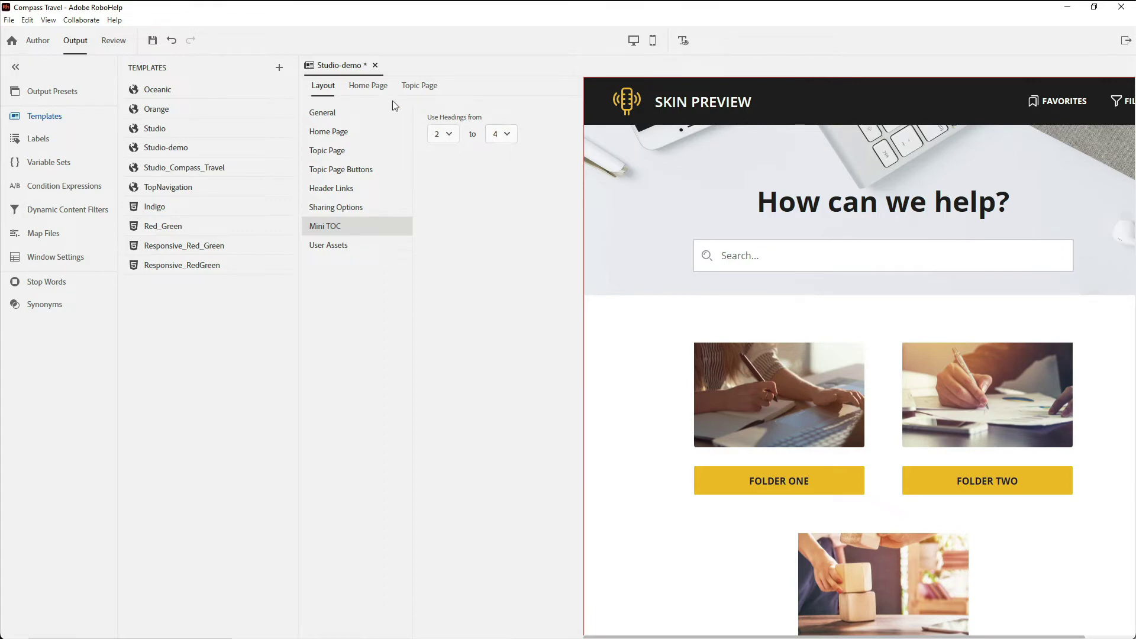
# Review the Home Page and Topic Page settings, then close the editor, saving changes
pyautogui.click(376, 92)
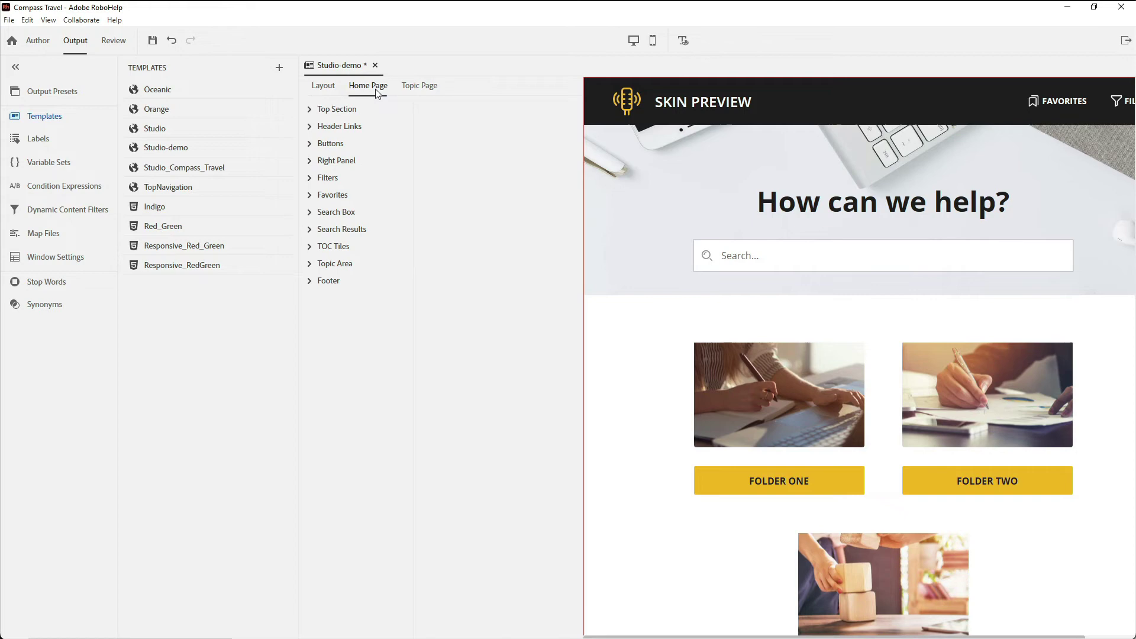
pyautogui.click(419, 88)
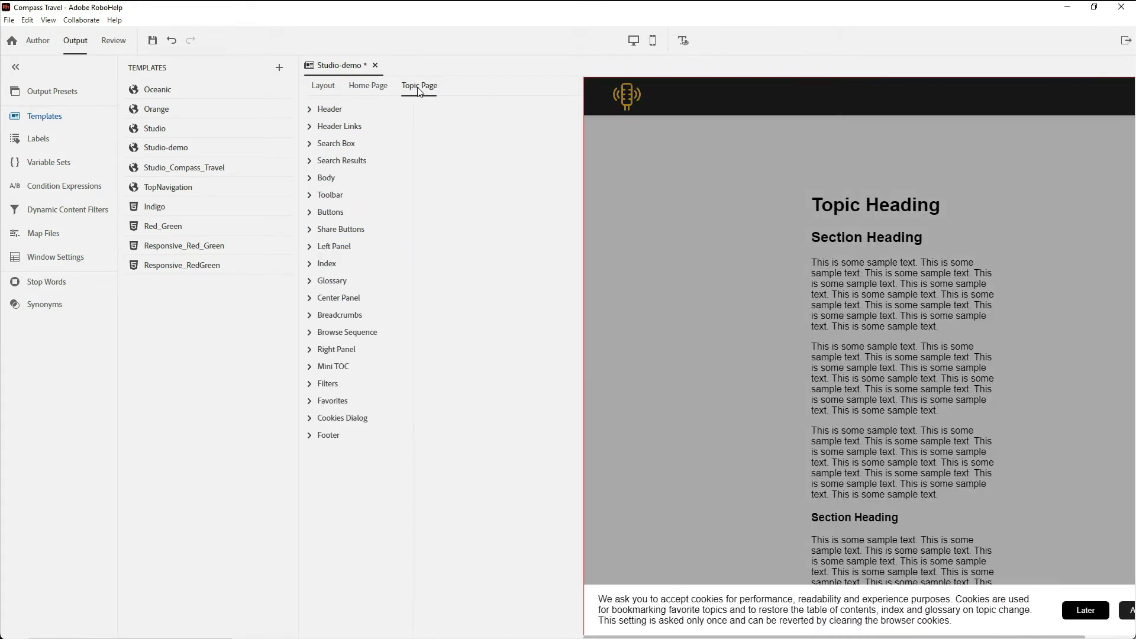
pyautogui.click(375, 65)
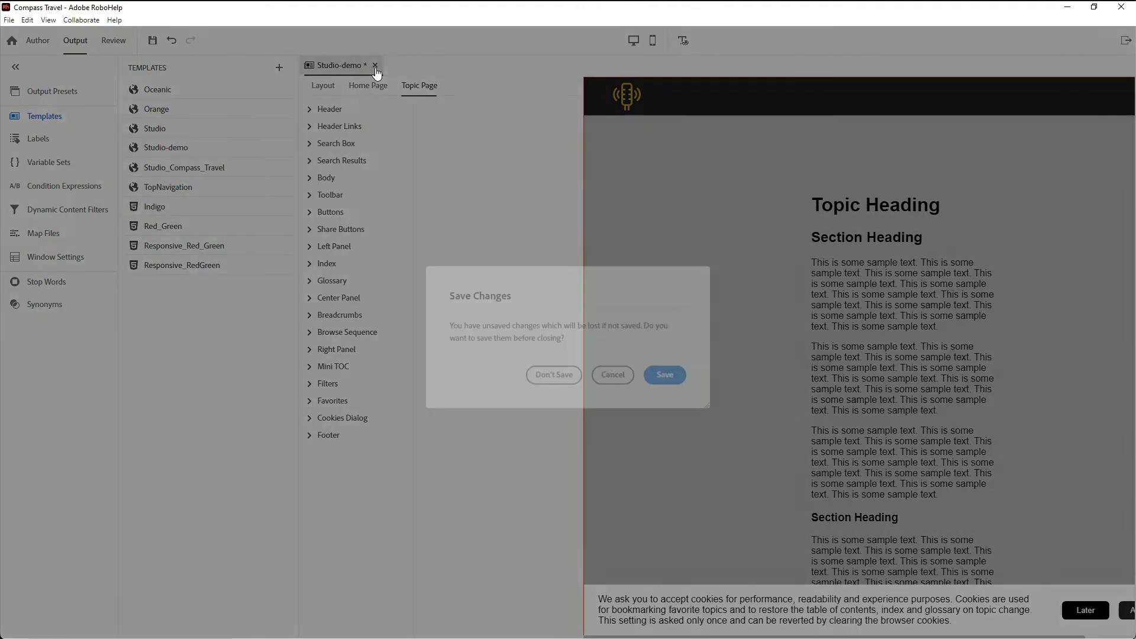
pyautogui.click(665, 357)
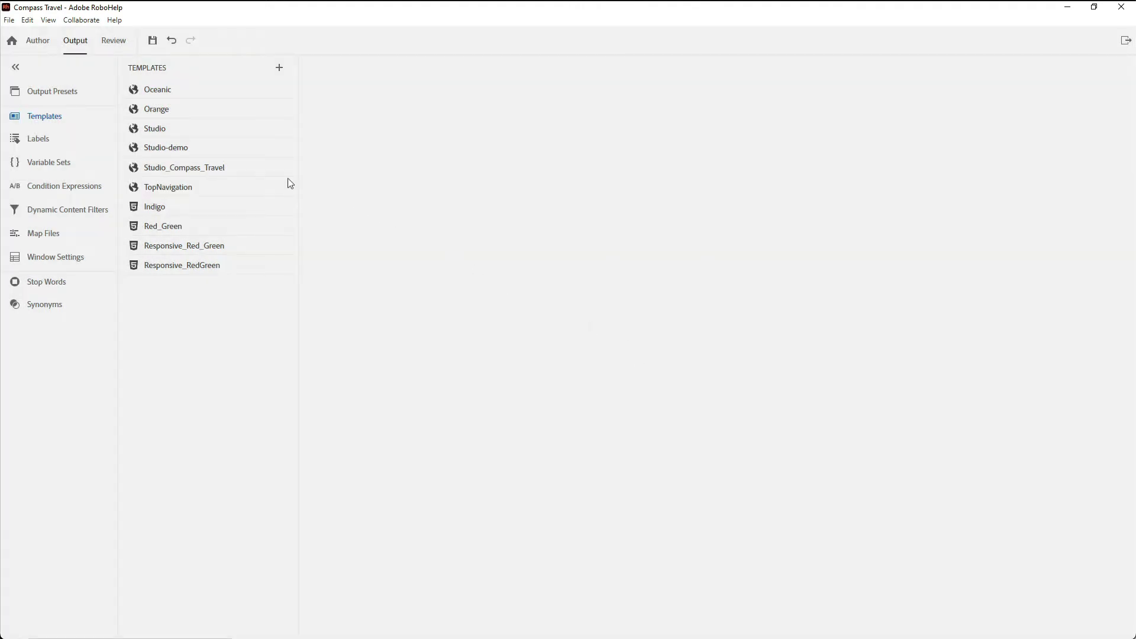
# Export the Studio-demo template from its options menu
pyautogui.click(258, 149)
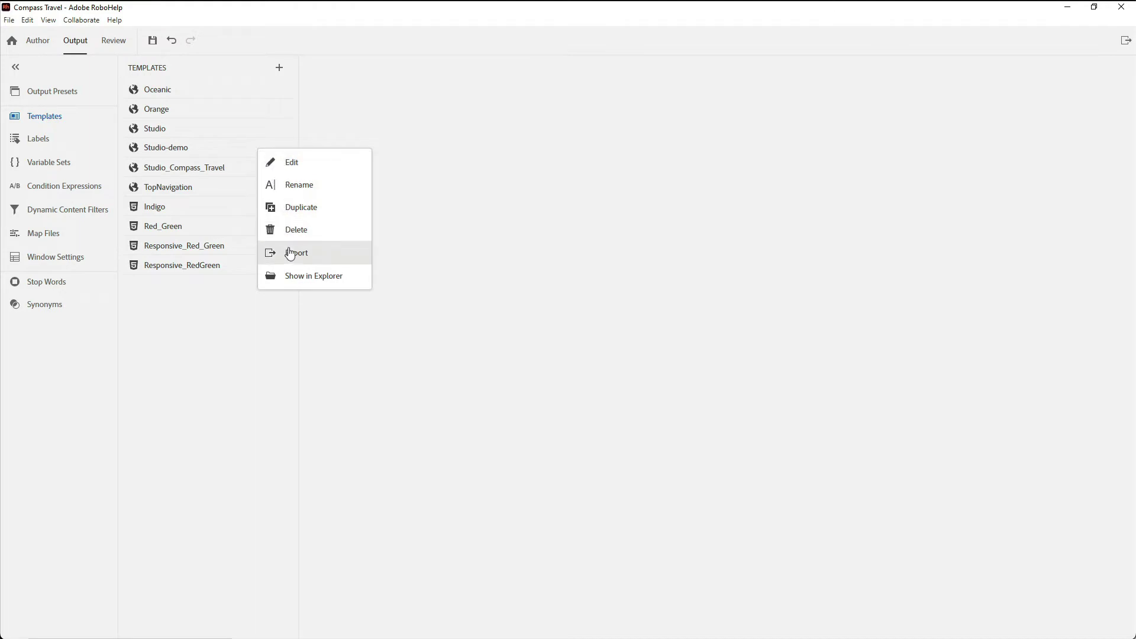
pyautogui.click(272, 329)
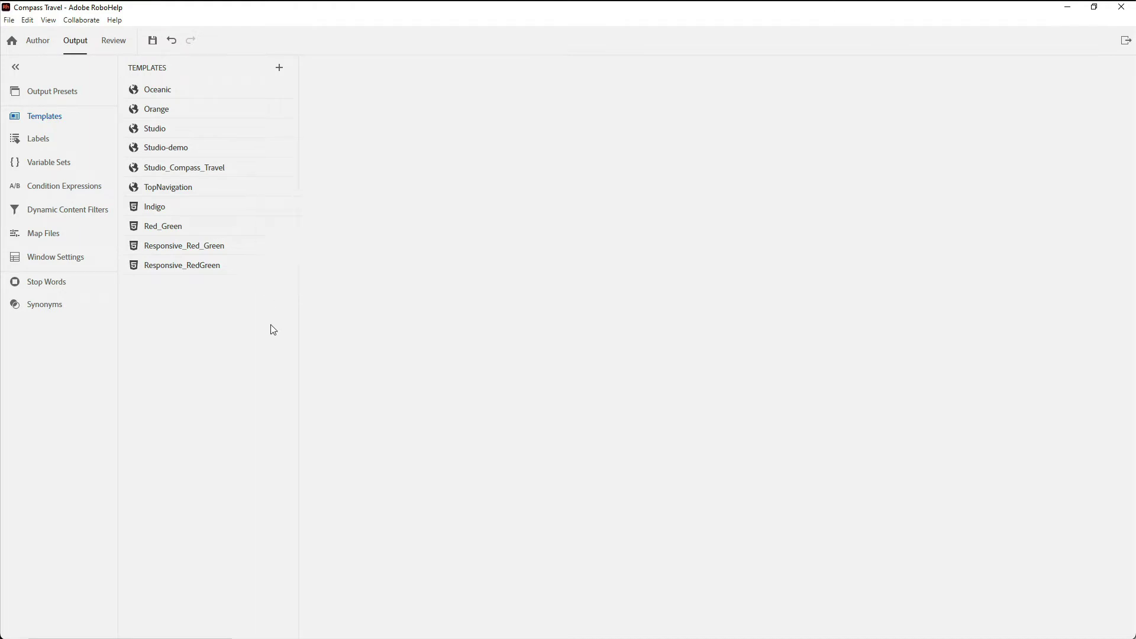
# Create a Frameless output preset named Demo and list the templates in its Layout settings
pyautogui.click(53, 101)
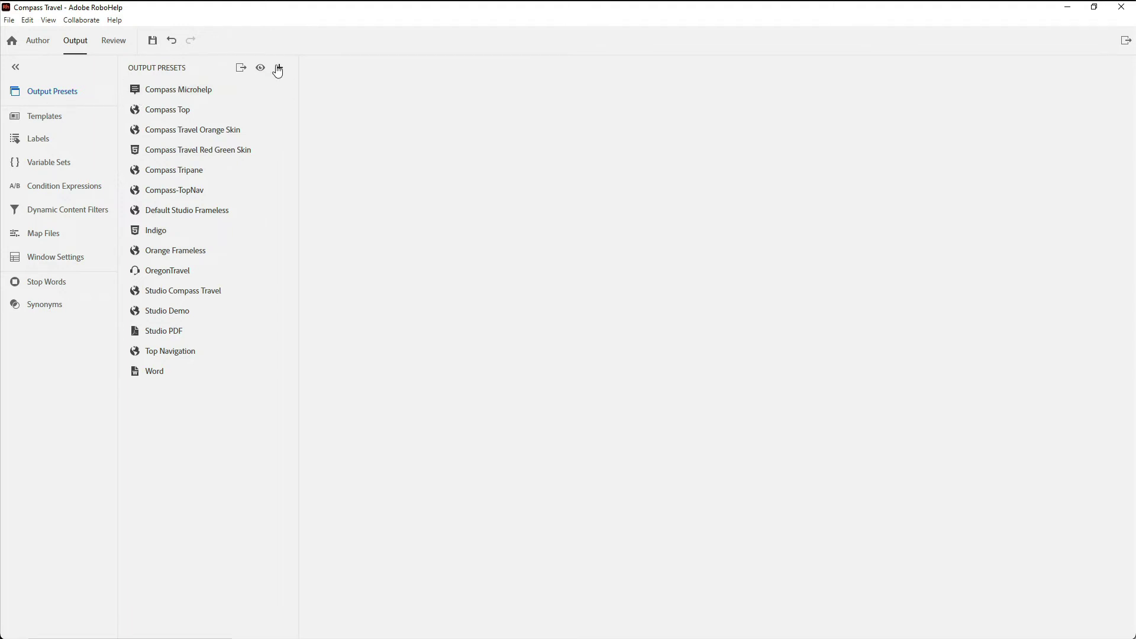
pyautogui.click(279, 69)
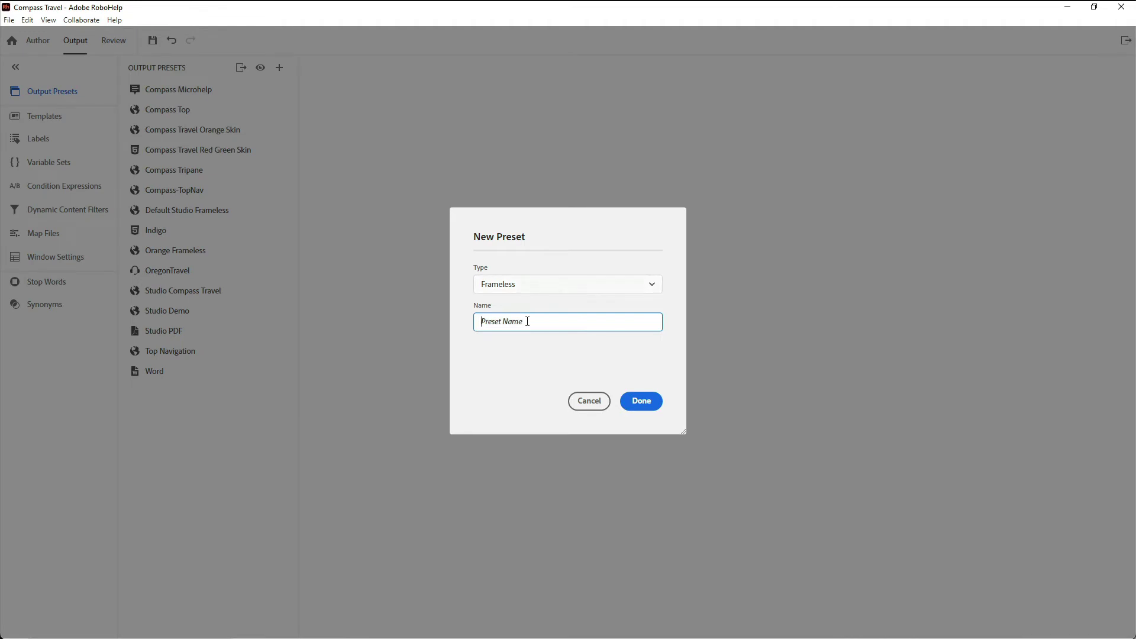
pyautogui.write('Demo')
pyautogui.click(642, 402)
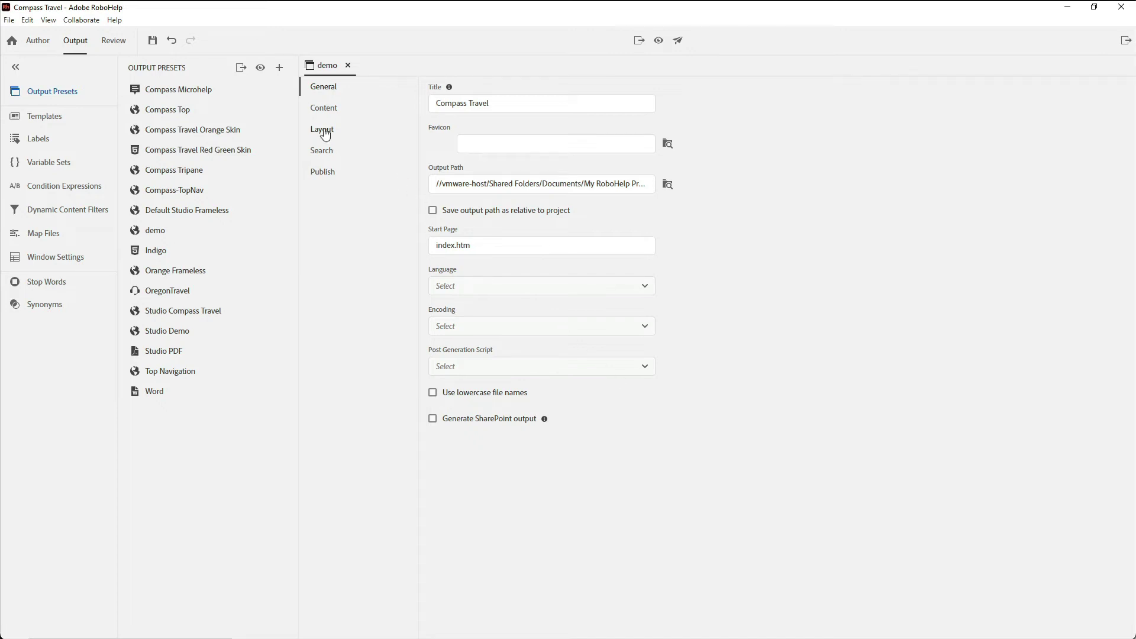
pyautogui.click(328, 131)
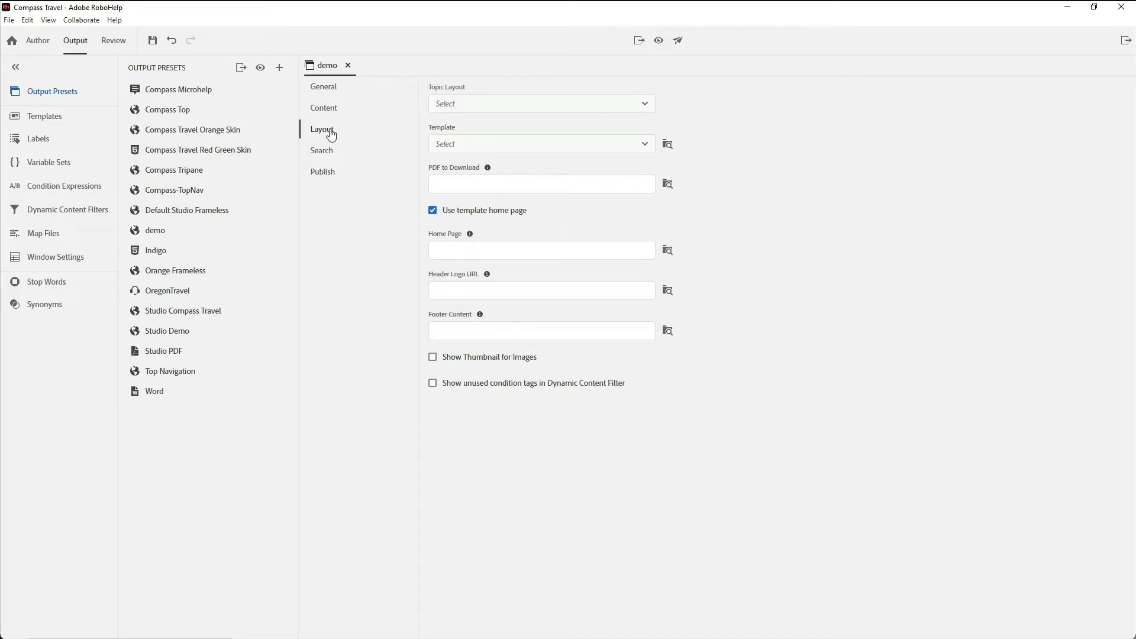
pyautogui.click(465, 146)
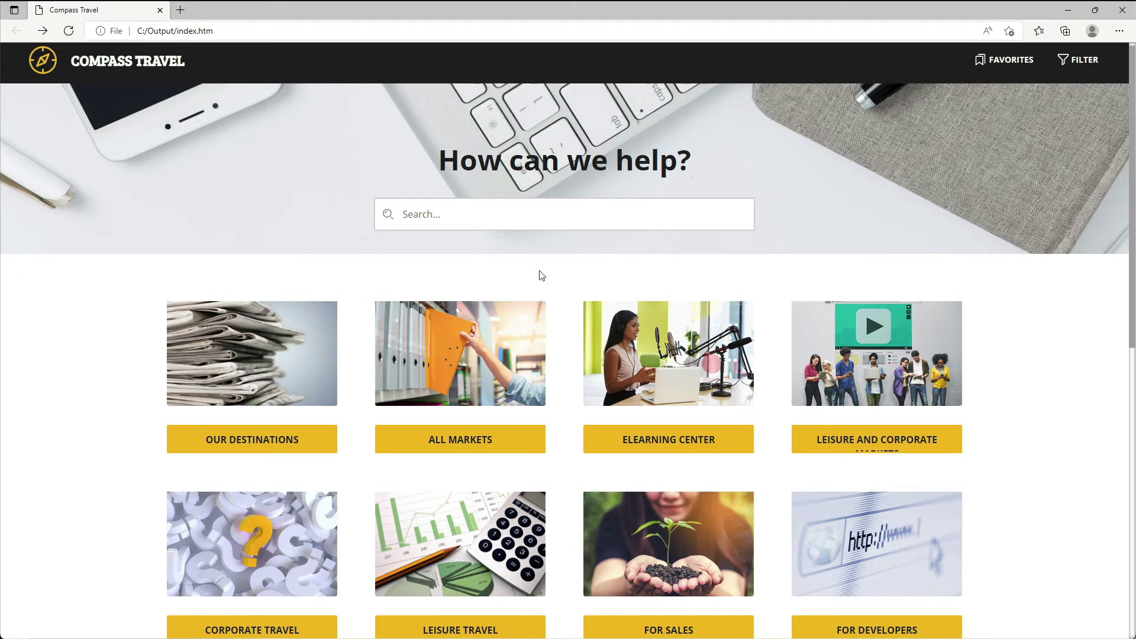
# Scroll the output home page and open the Human Resources category tile
pyautogui.scroll(-9, 540, 275)
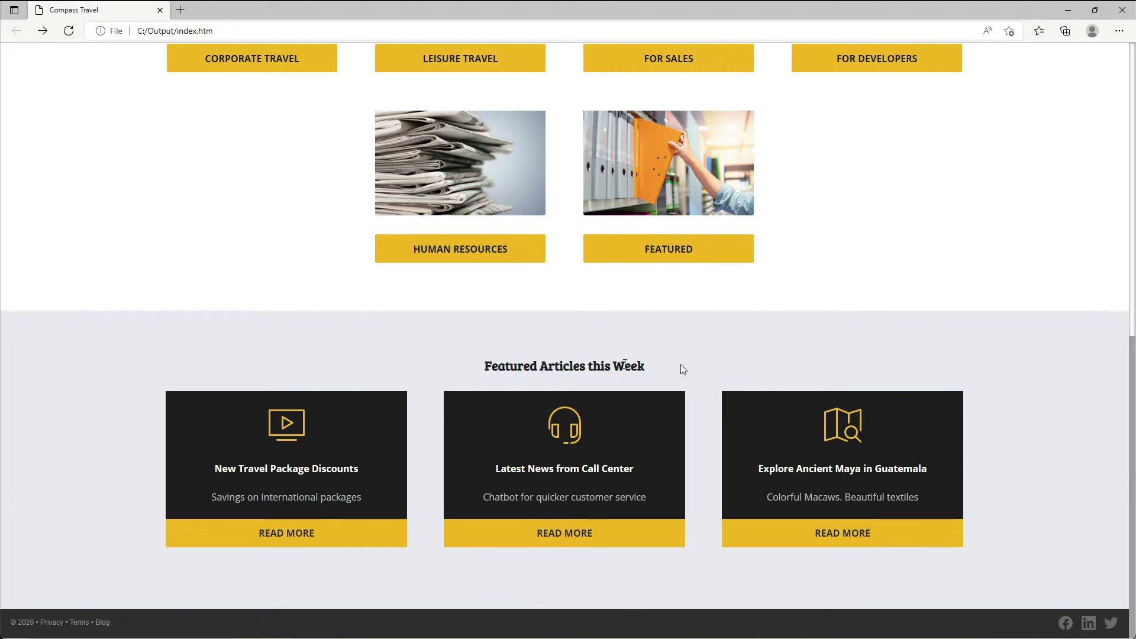
pyautogui.scroll(2, 813, 371)
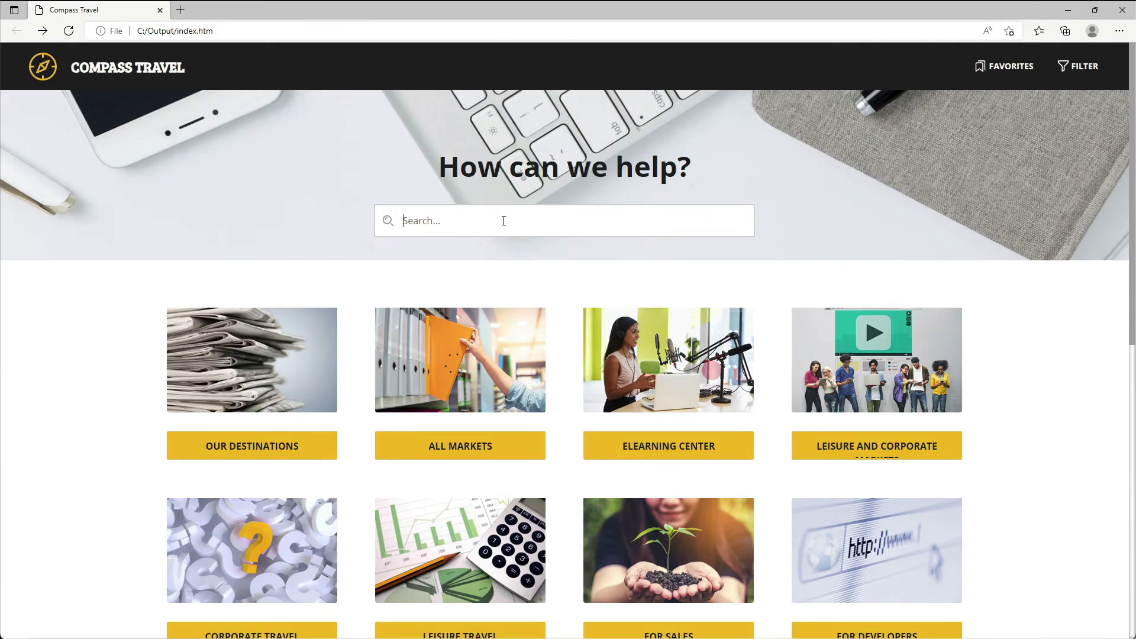
pyautogui.scroll(-10, 504, 220)
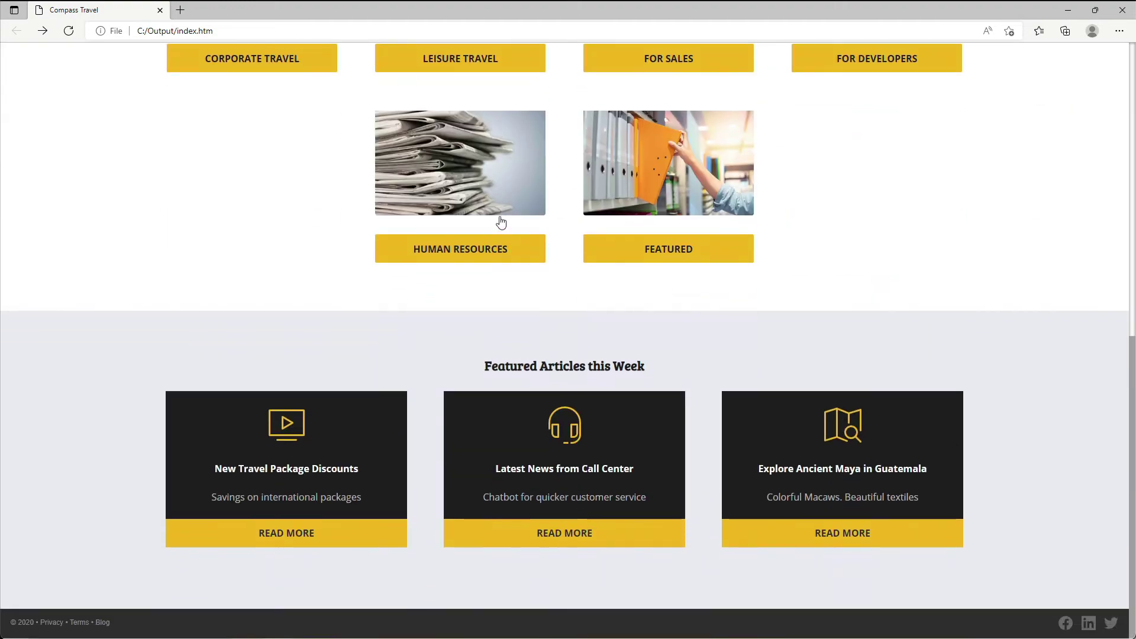
pyautogui.click(458, 170)
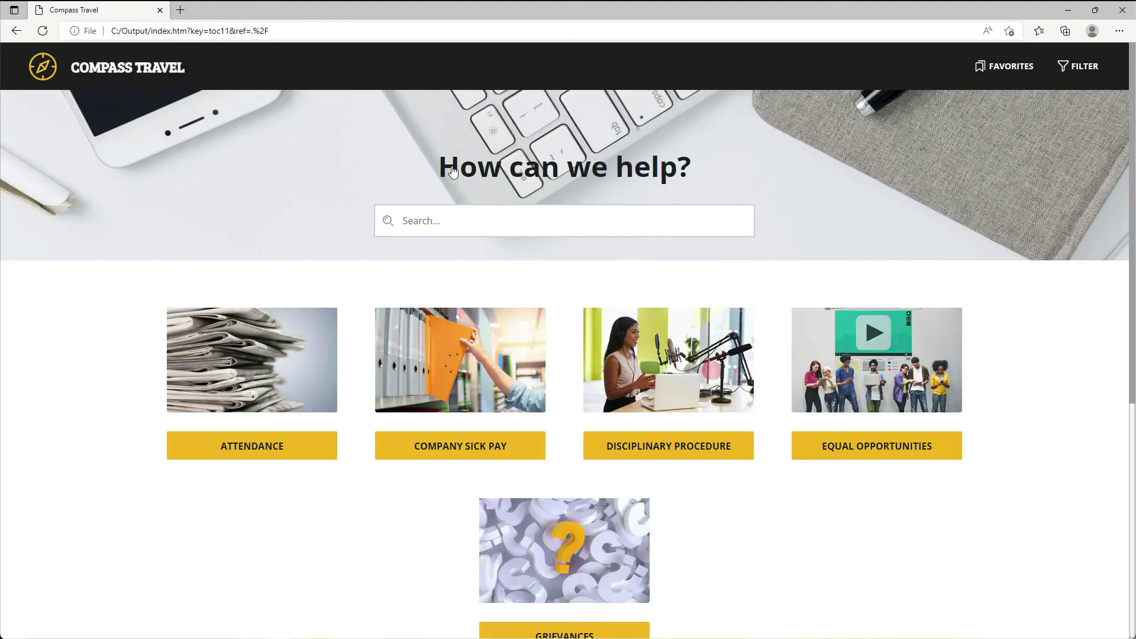
# Open the Disciplinary Procedure topic from the Human Resources page
pyautogui.click(654, 359)
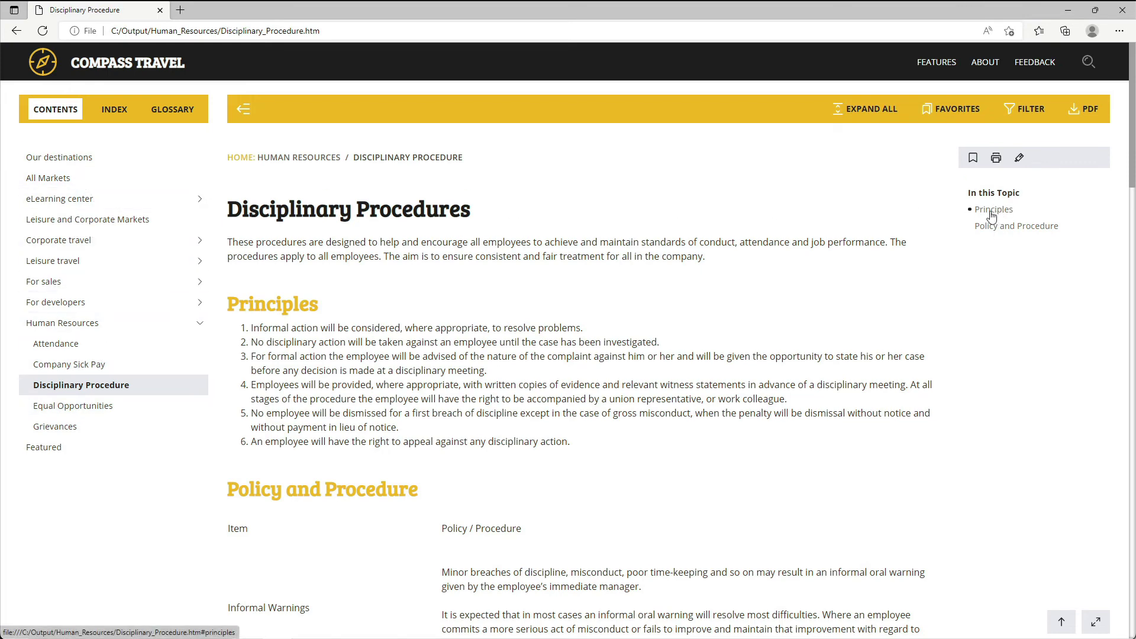
# Restore down the browser and narrow it to show the topic's mobile layout
pyautogui.click(1095, 11)
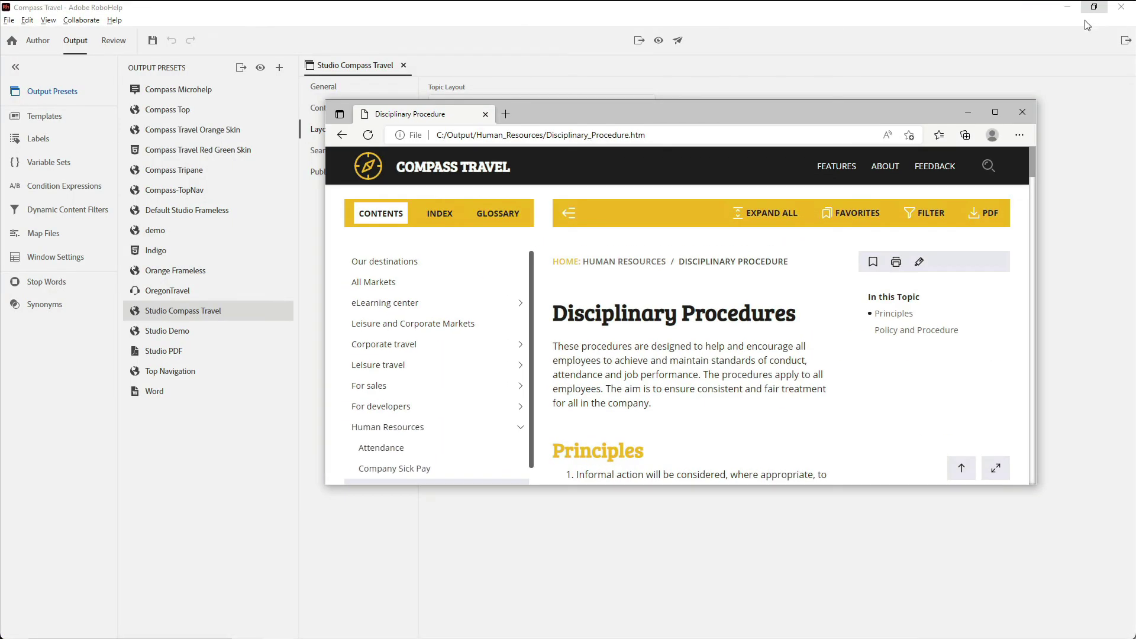
pyautogui.moveTo(1035, 484); pyautogui.dragTo(533, 467)
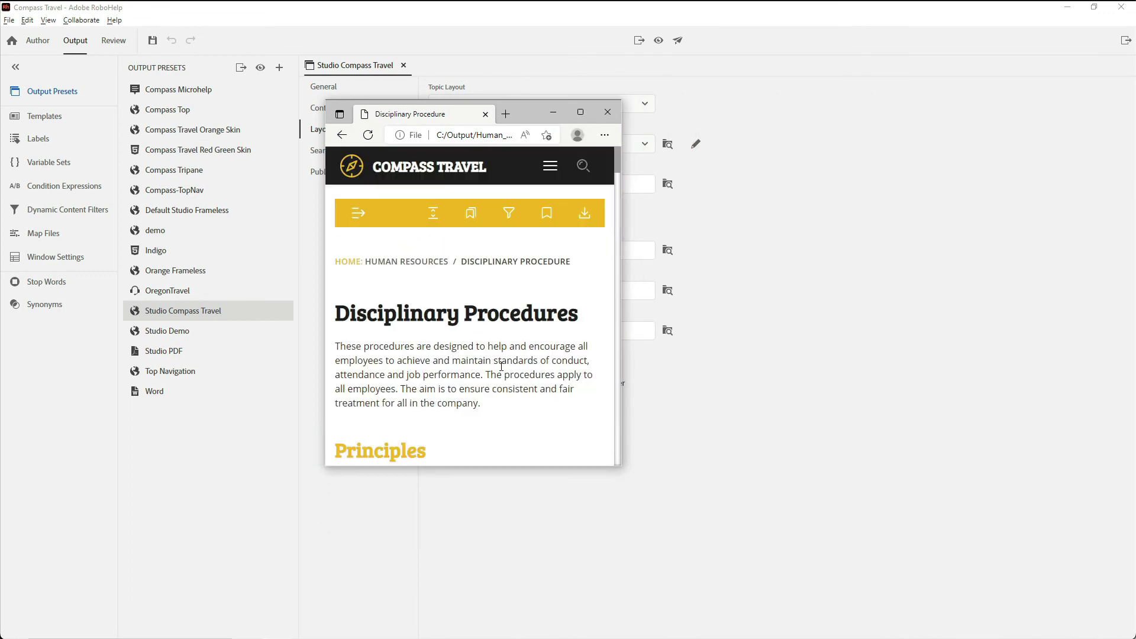